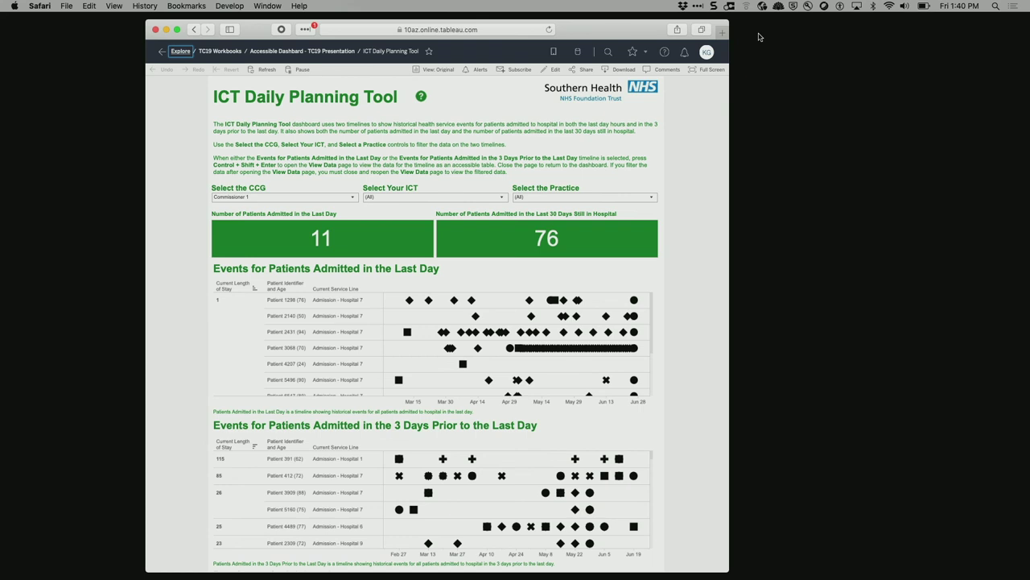
Turn on VoiceOver, raise the speech volume, and have the workbook path's breadcrumb links announced
{"action": "key", "text": "super+F5"}
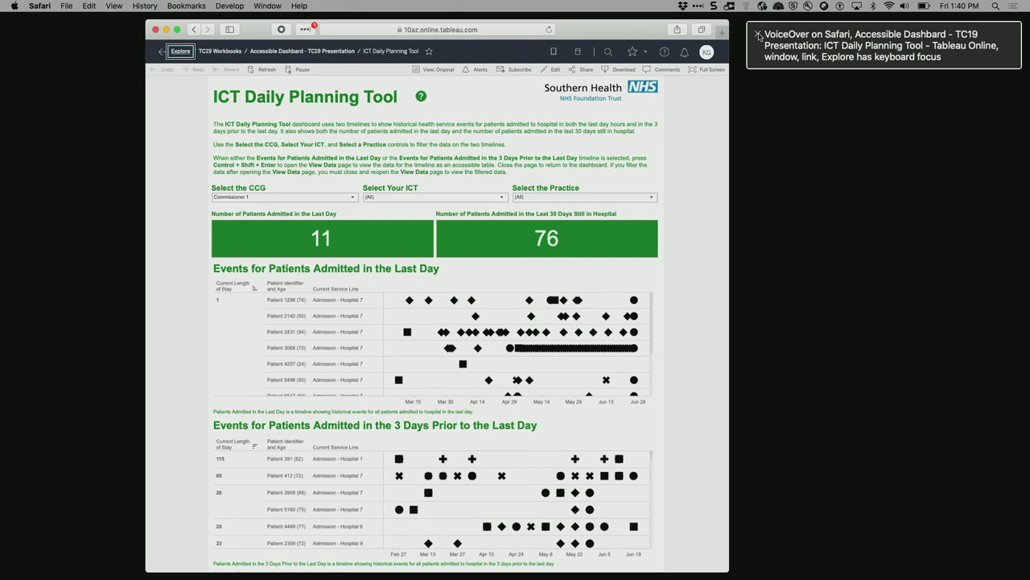
{"action": "key", "text": "XF86AudioRaiseVolume"}
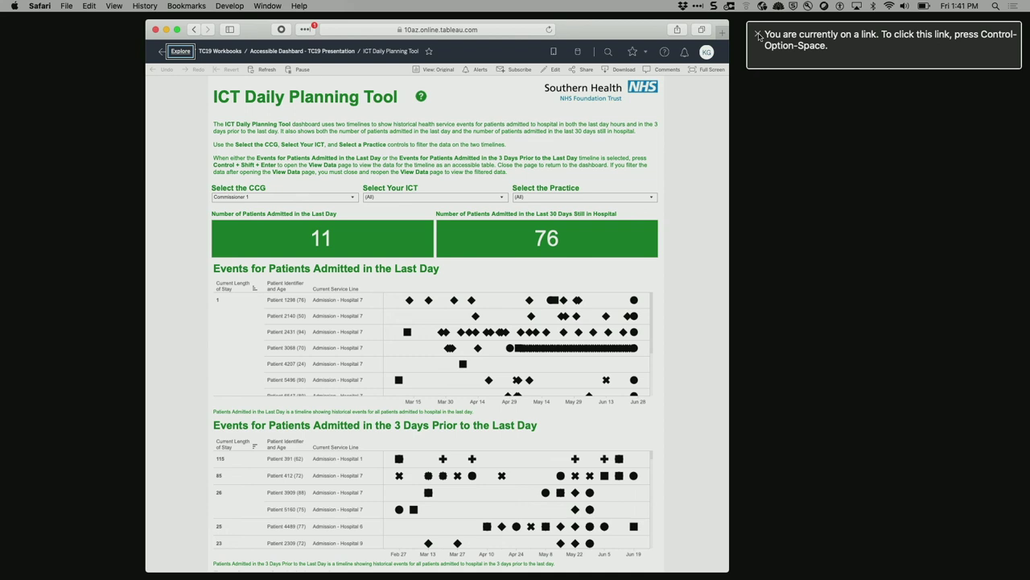
{"action": "key", "text": "Tab"}
{"action": "key", "text": "Tab"}
{"action": "key", "text": "Tab"}
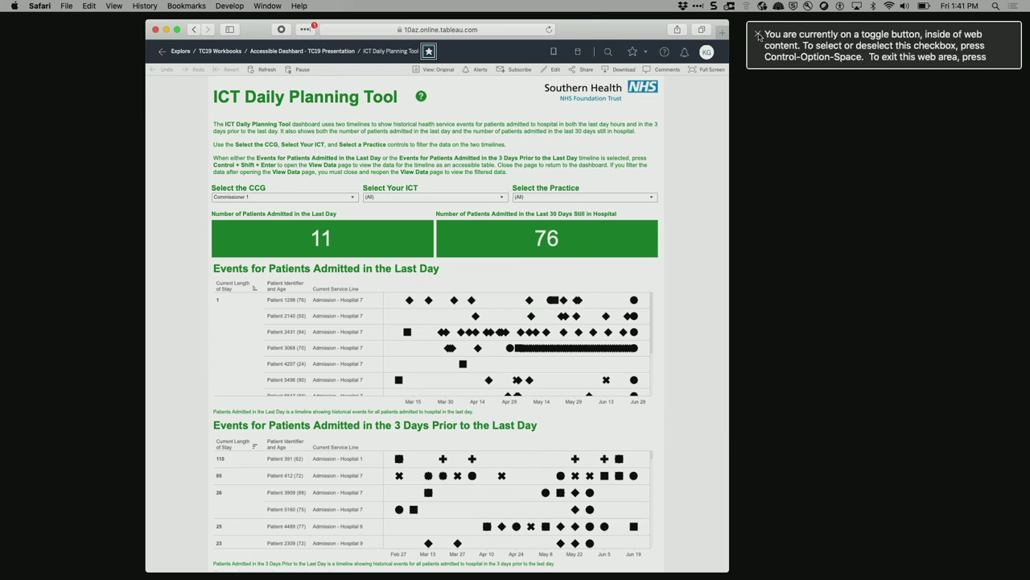
{"action": "key", "text": "Tab"}
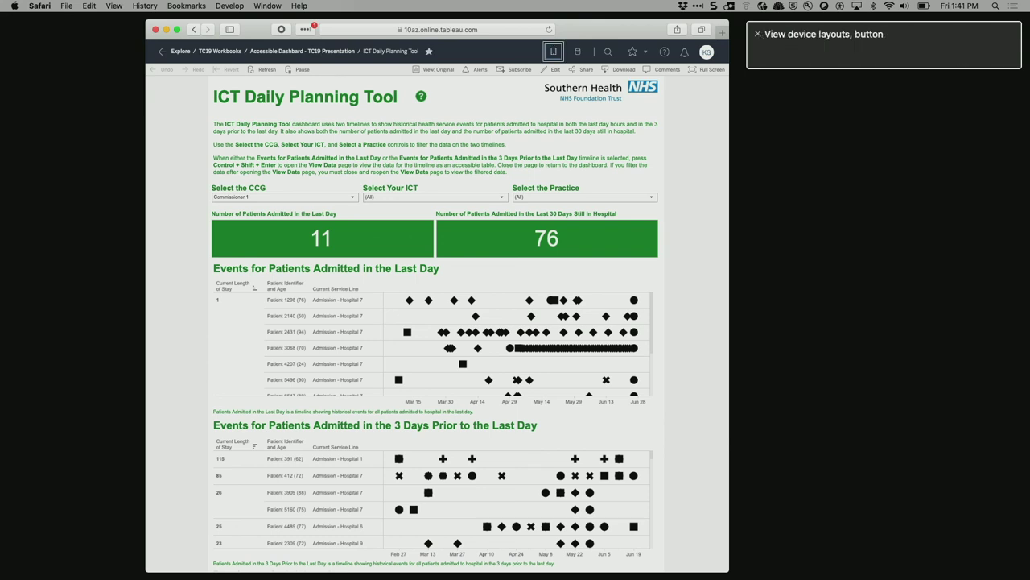
{"action": "key", "text": "Tab"}
{"action": "key", "text": "Tab"}
{"action": "key", "text": "Tab"}
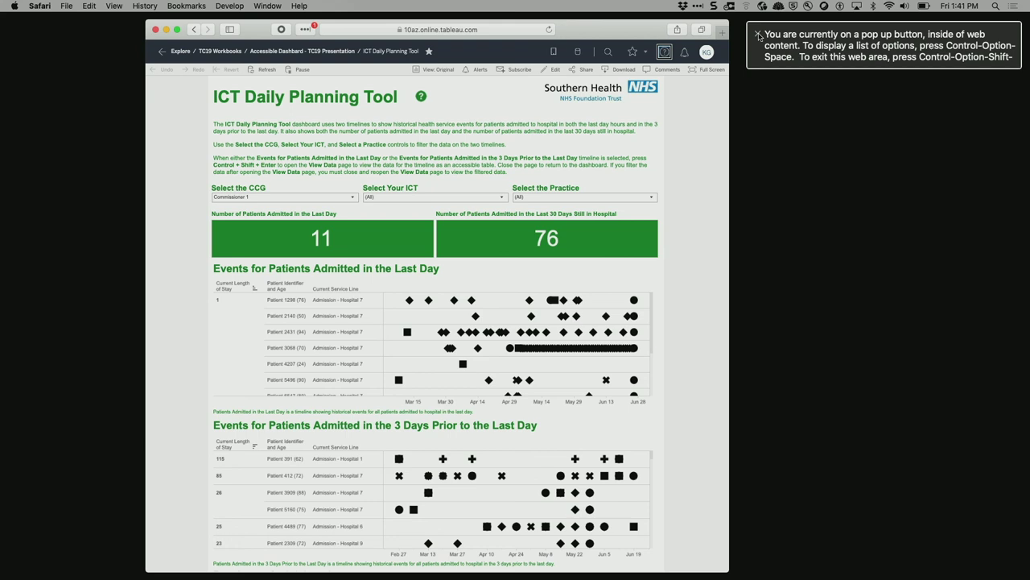
{"action": "key", "text": "Tab"}
{"action": "key", "text": "Tab"}
{"action": "key", "text": "Tab"}
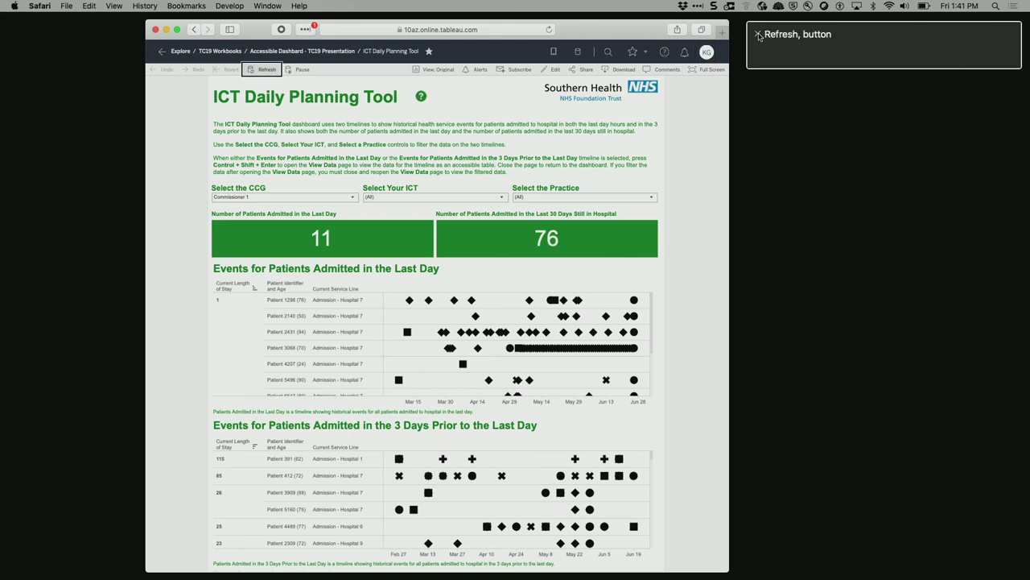
{"action": "key", "text": "Tab"}
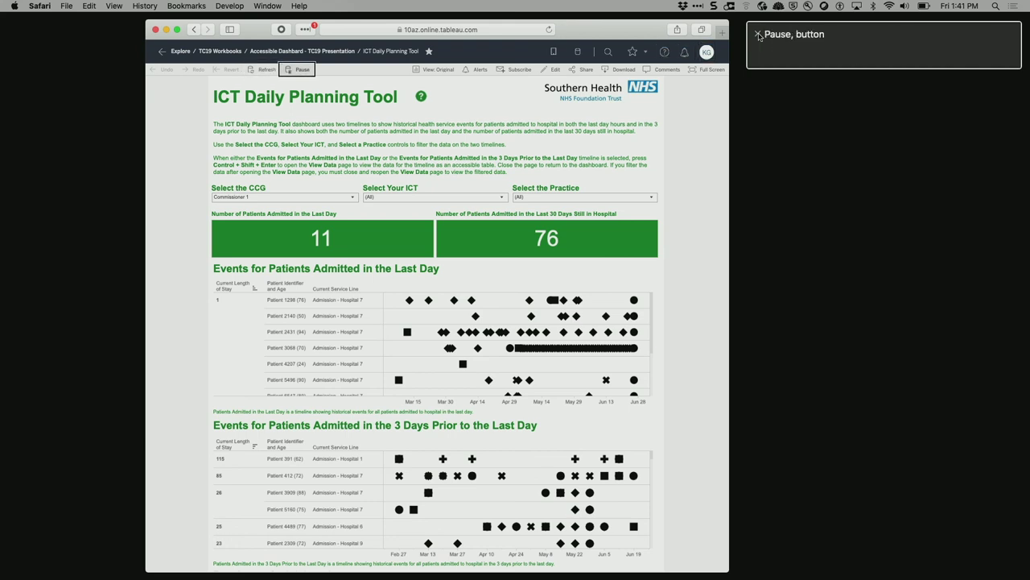
{"action": "key", "text": "Tab"}
{"action": "key", "text": "Tab"}
{"action": "key", "text": "Tab"}
{"action": "key", "text": "Tab"}
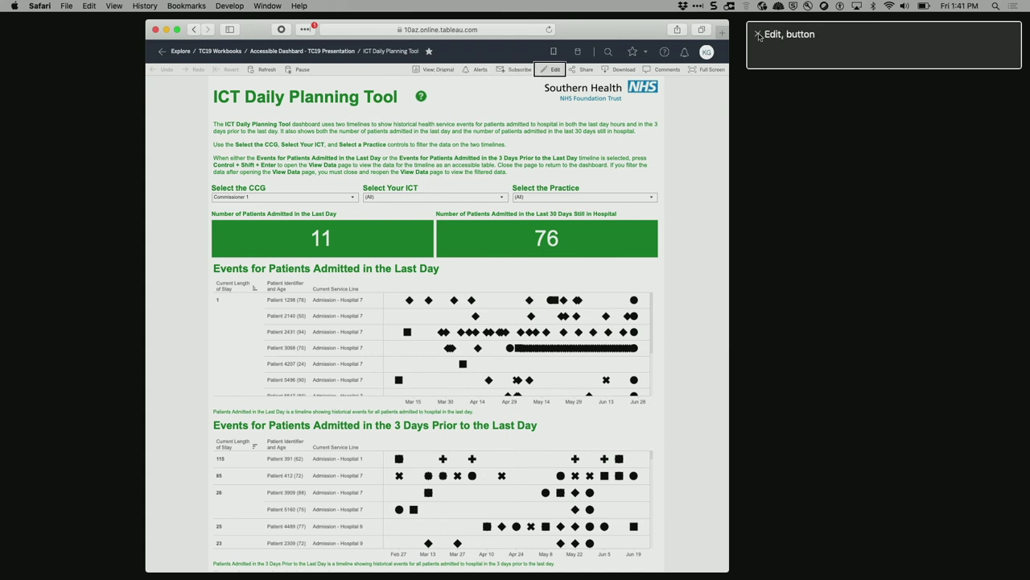
{"action": "key", "text": "Tab"}
{"action": "key", "text": "Tab"}
{"action": "key", "text": "Tab"}
{"action": "key", "text": "space"}
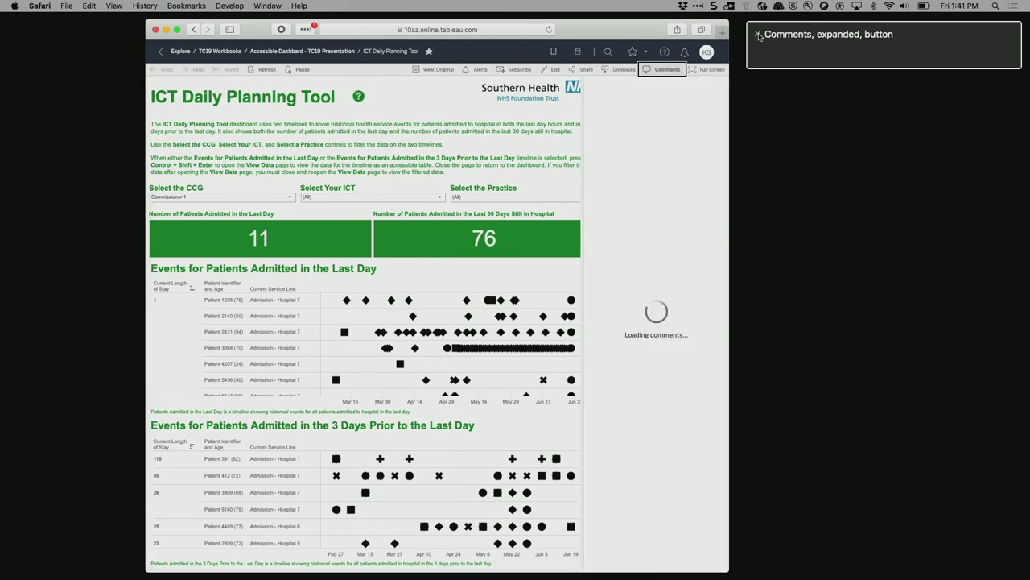
{"action": "key", "text": "space"}
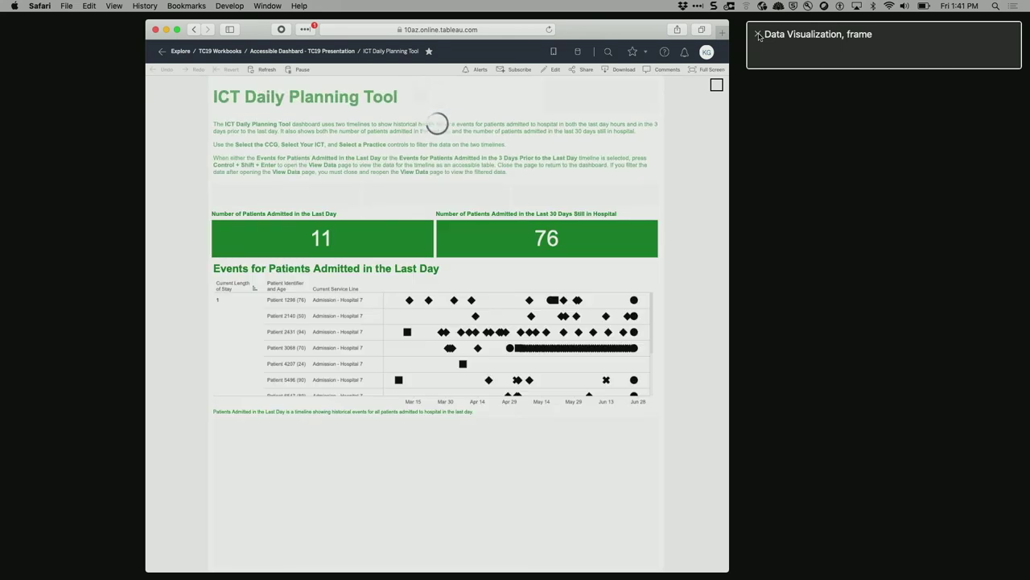
{"action": "key", "text": "Tab"}
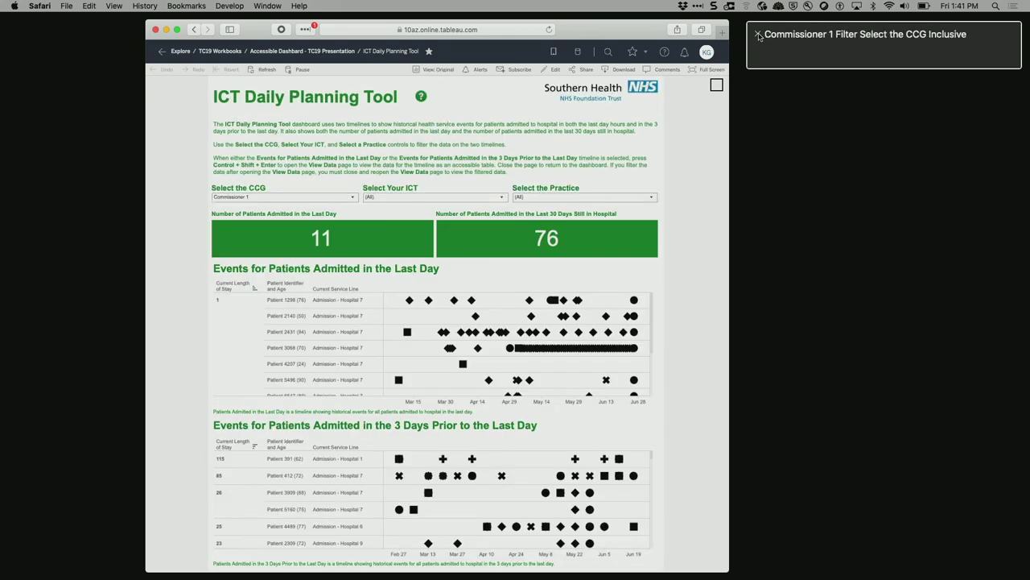
{"action": "key", "text": "Tab"}
{"action": "key", "text": "Tab"}
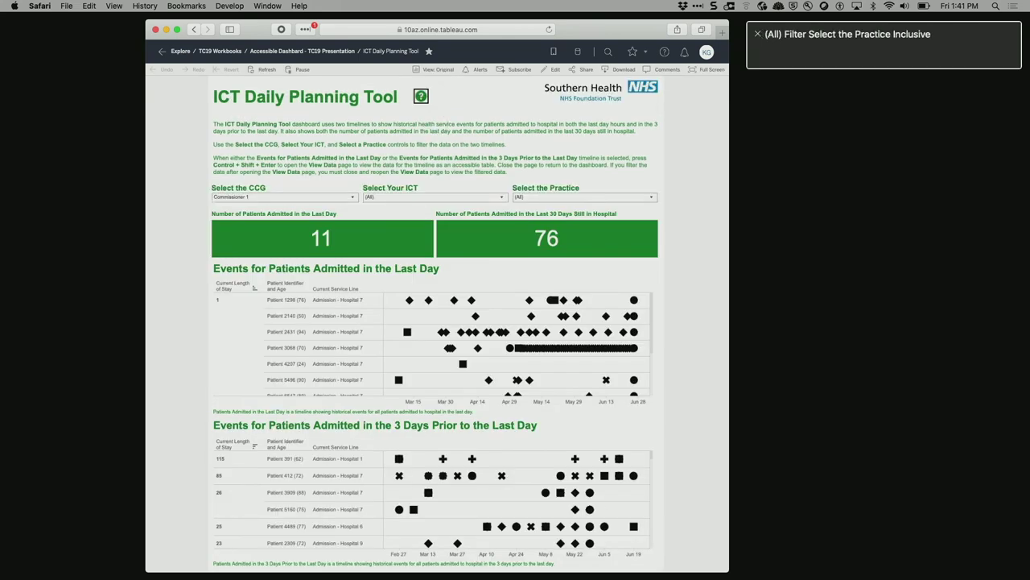
{"action": "key", "text": "Tab"}
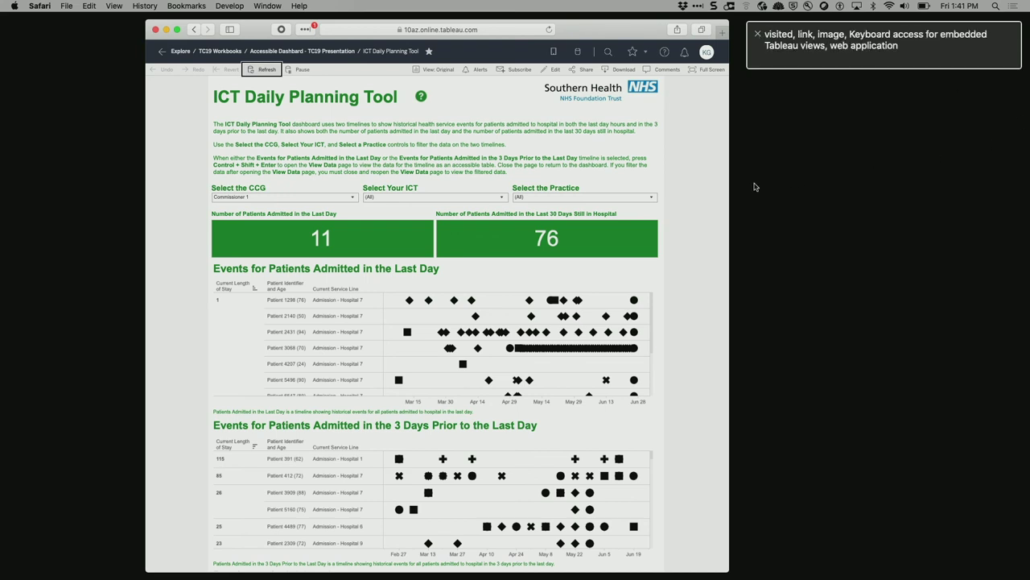
Widen the Safari window to the right and move focus between the help link and Refresh
{"action": "left_click", "coordinate": [732, 191]}
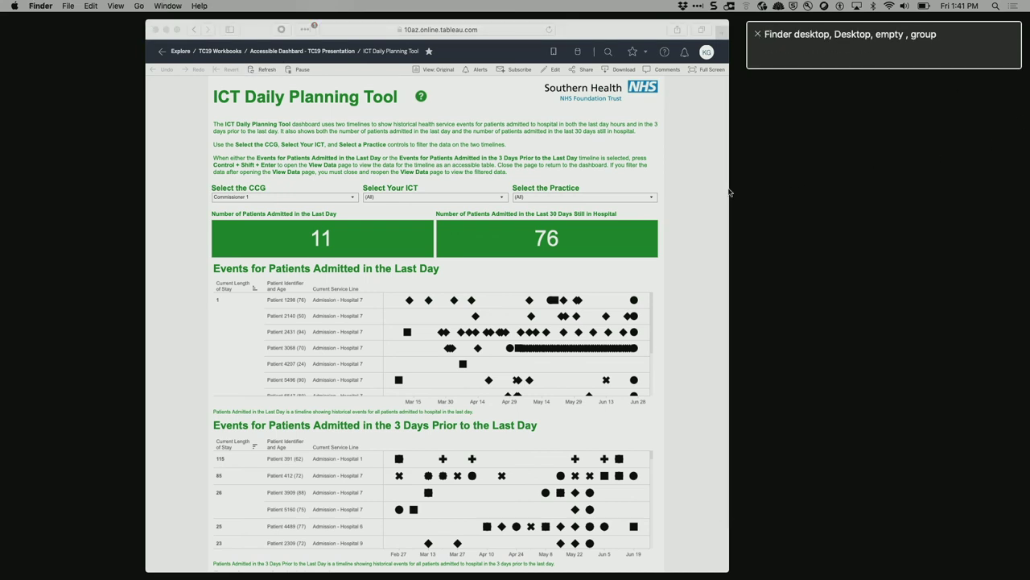
{"action": "left_click_drag", "start_coordinate": [732, 192], "coordinate": [789, 194]}
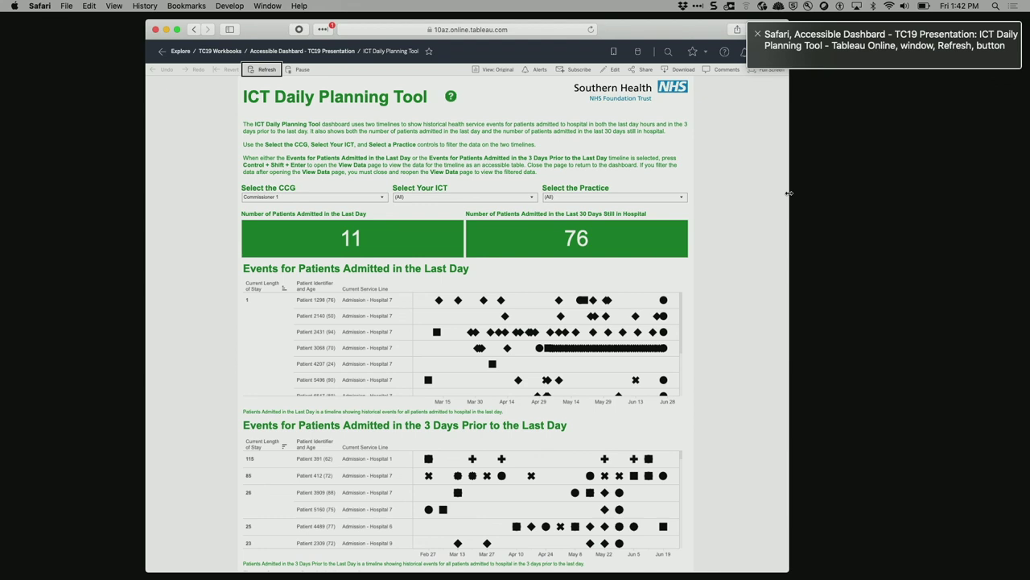
{"action": "key", "text": "Tab"}
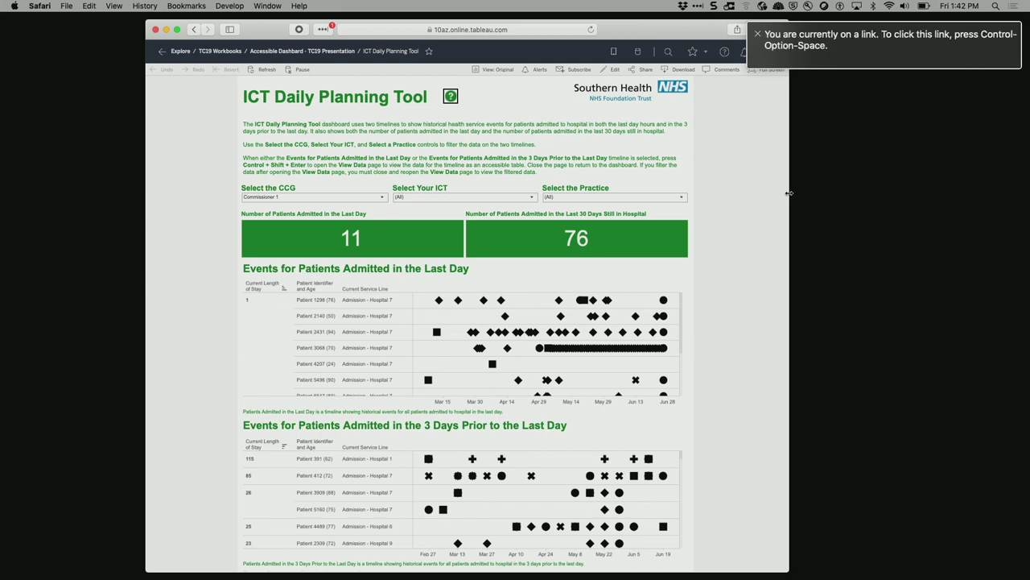
{"action": "scroll", "coordinate": [789, 194], "scroll_direction": "down", "scroll_amount": 2}
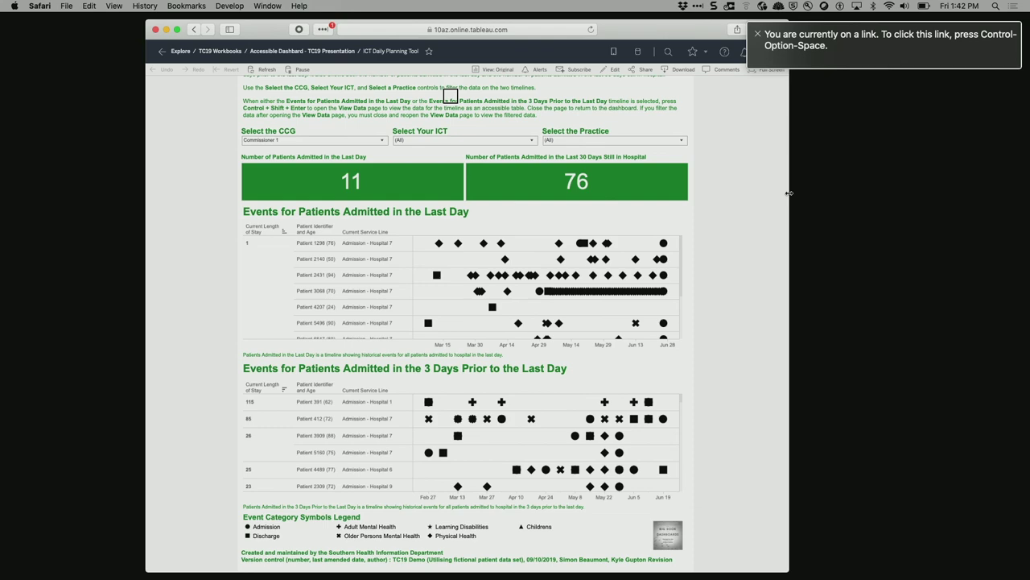
{"action": "key", "text": "shift+Tab"}
{"action": "scroll", "coordinate": [789, 193], "scroll_direction": "up", "scroll_amount": 2}
{"action": "key", "text": "Tab"}
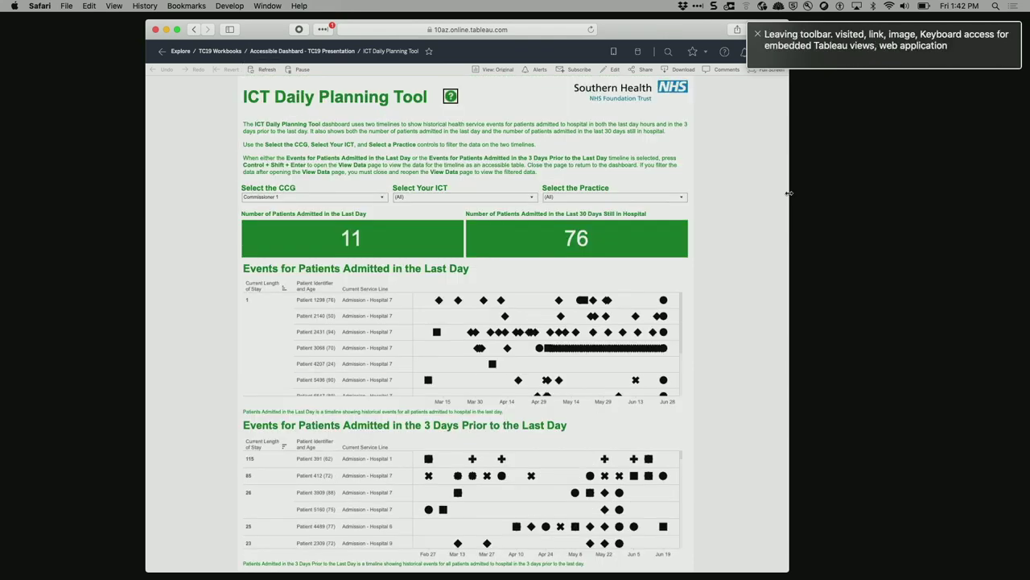
{"action": "key", "text": "Return"}
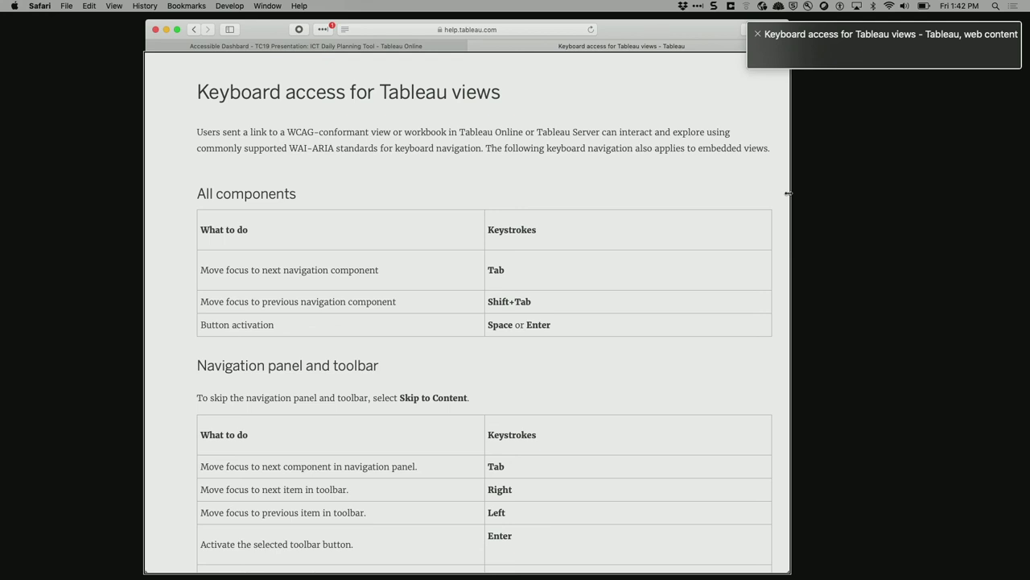
{"action": "key", "text": "super+w"}
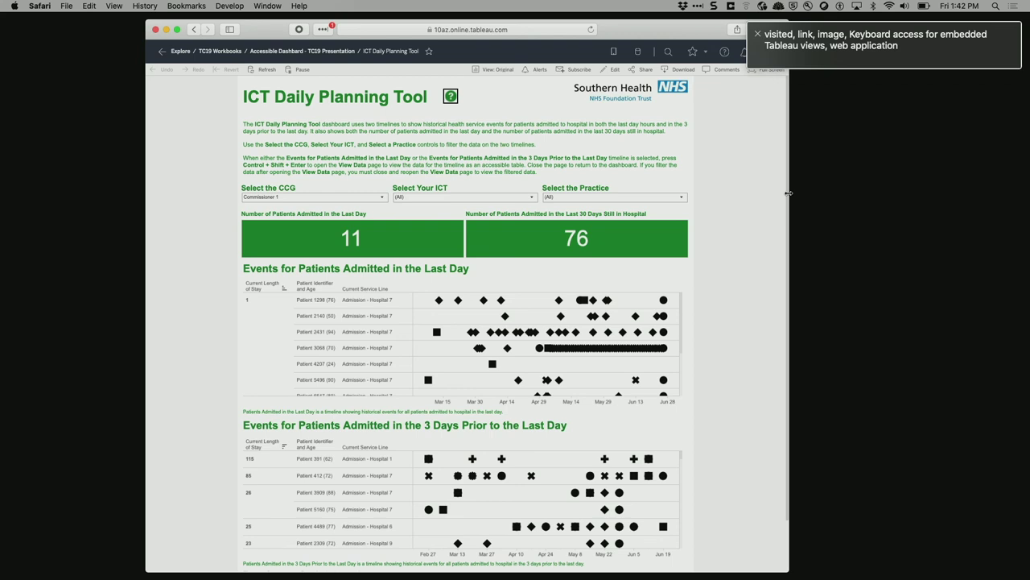
{"action": "key", "text": "ctrl+alt+Right"}
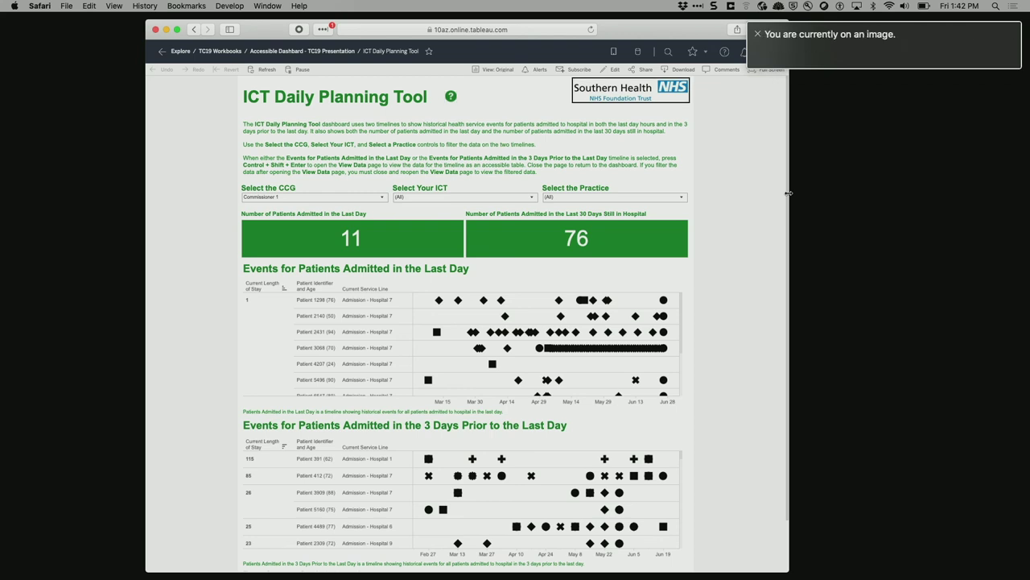
{"action": "key", "text": "ctrl+alt+Right"}
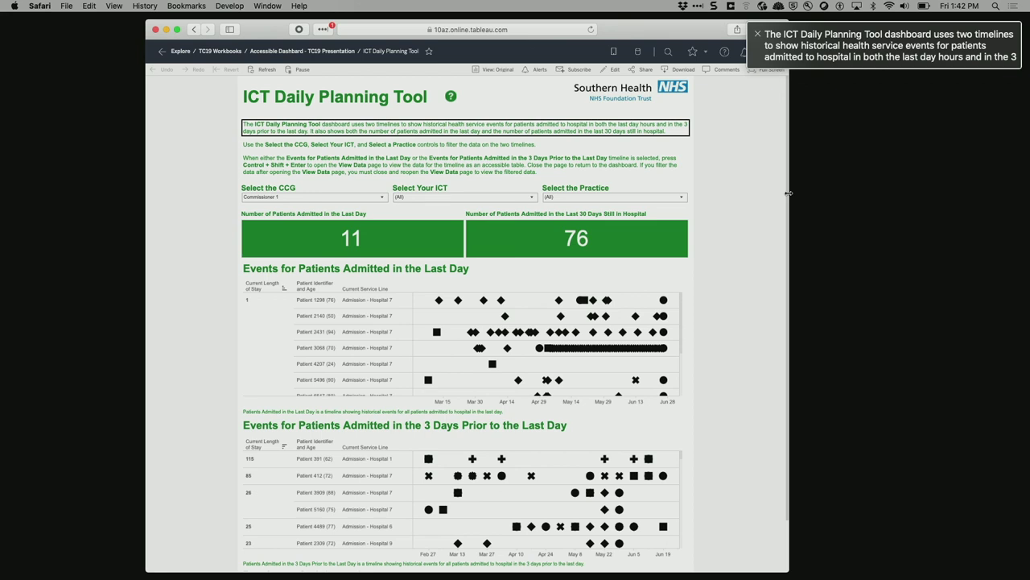
{"action": "key", "text": "ctrl+alt+Right"}
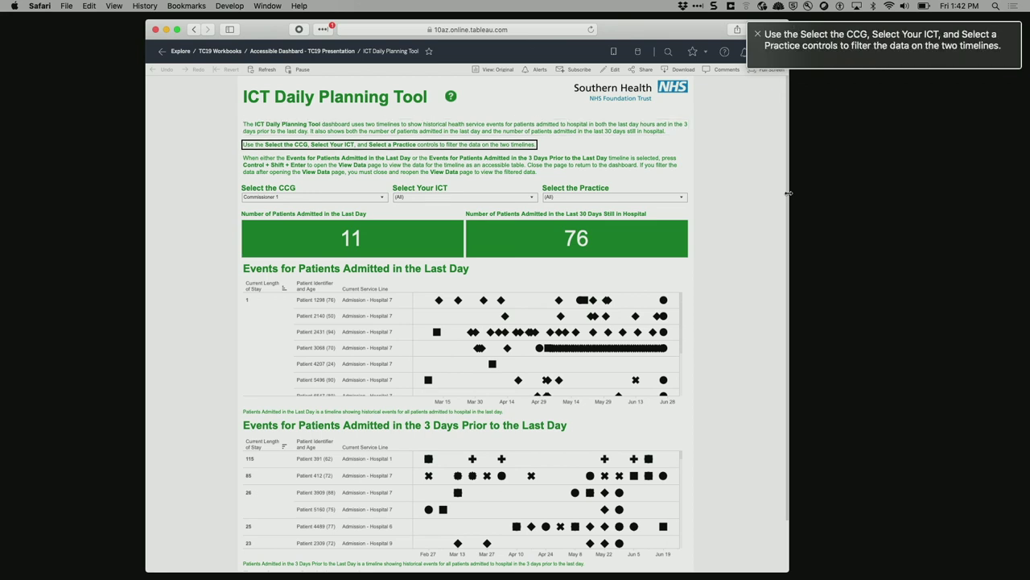
{"action": "key", "text": "ctrl+alt+Right"}
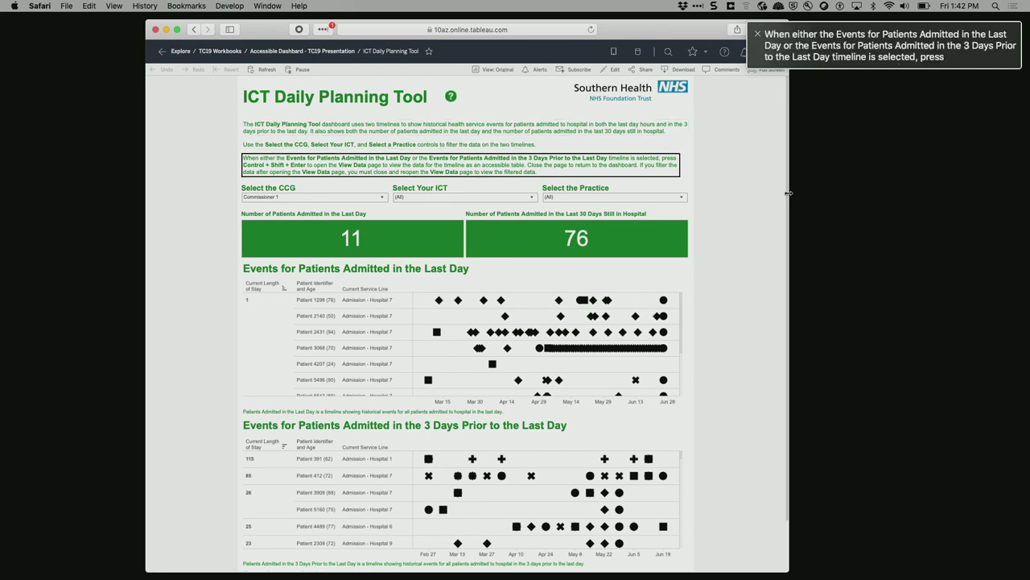
{"action": "key", "text": "ctrl+alt+Right"}
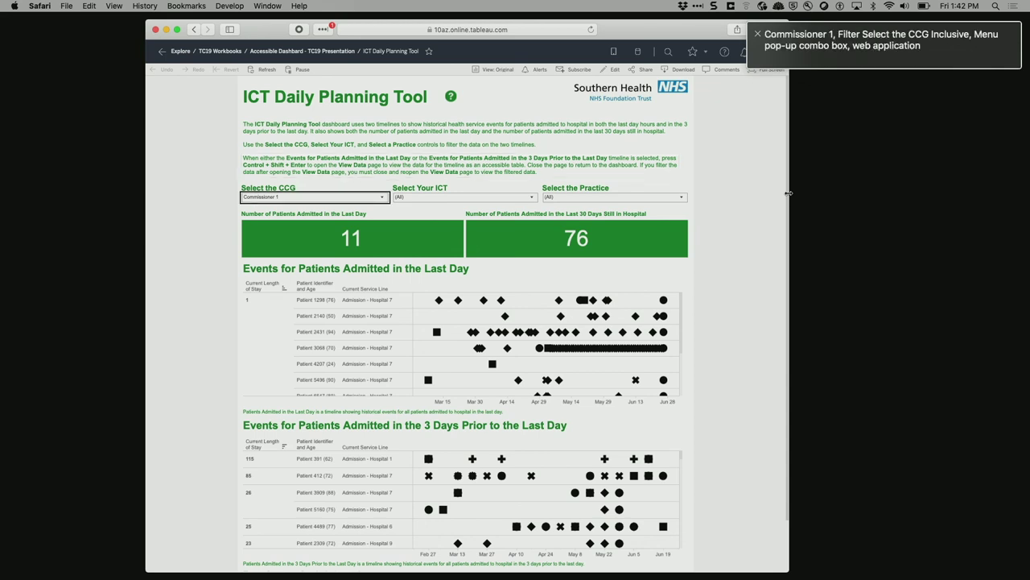
{"action": "key", "text": "ctrl+alt+space"}
Choose Commissioner 3 in Select the CCG and Team 10 in Select Your ICT
{"action": "key", "text": "Down"}
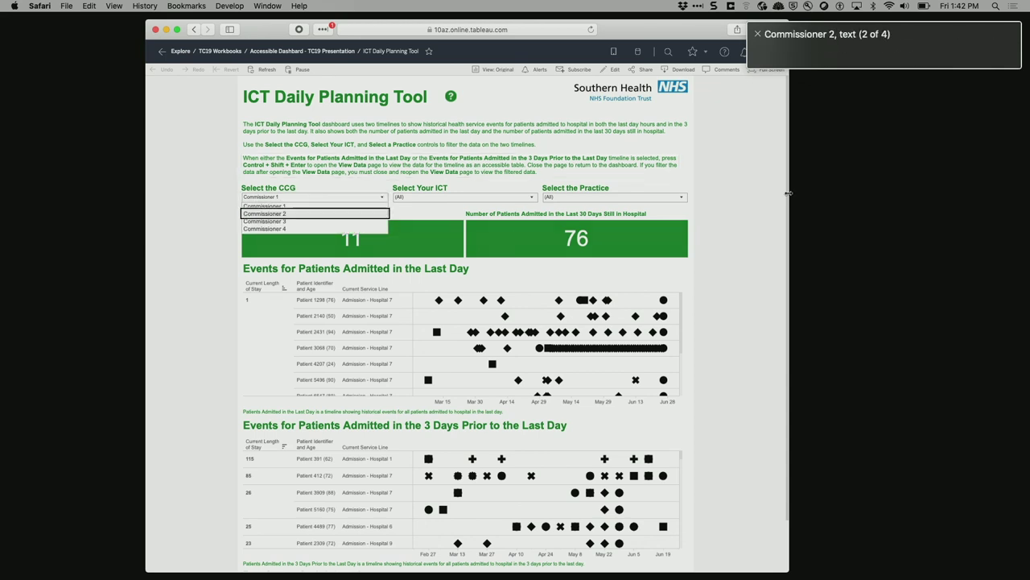
{"action": "key", "text": "Down"}
{"action": "key", "text": "Escape"}
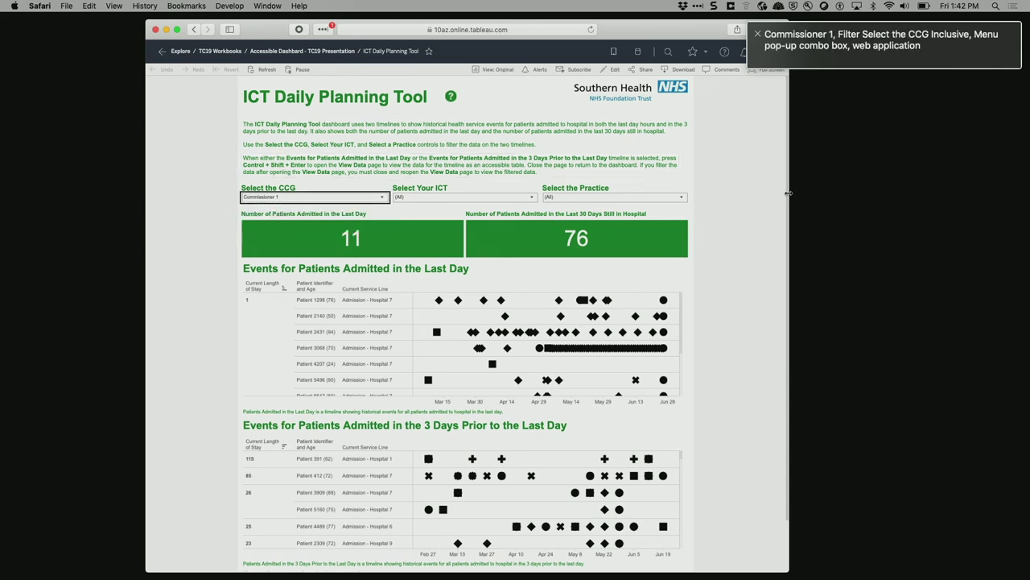
{"action": "key", "text": "ctrl+alt+Right"}
{"action": "key", "text": "ctrl+alt+space"}
{"action": "key", "text": "Down"}
{"action": "key", "text": "Down"}
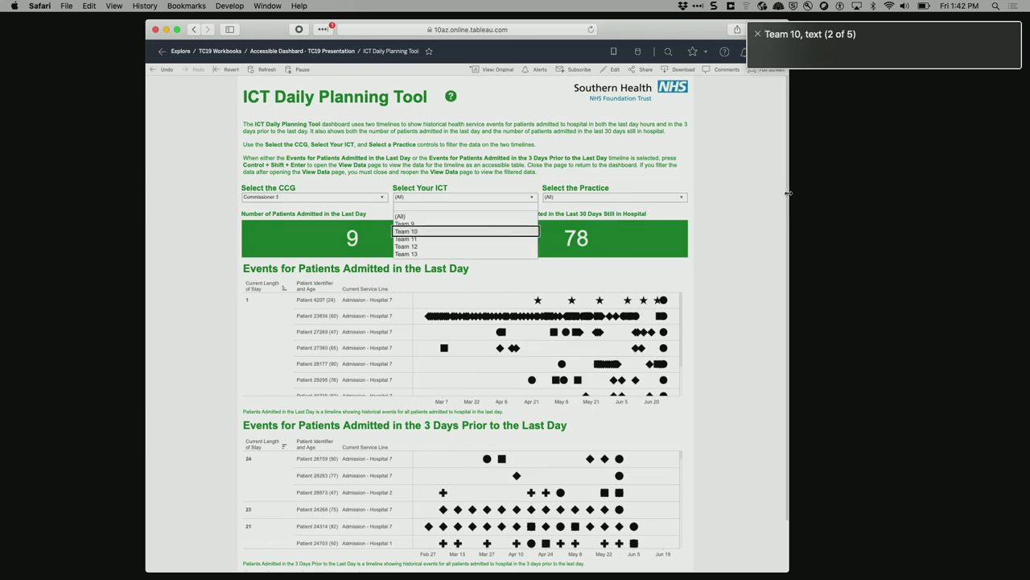
{"action": "key", "text": "ctrl+alt+space"}
Untick GP Practice 43 in Select the Practice and apply the practice filter
{"action": "key", "text": "ctrl+alt+Right"}
{"action": "key", "text": "ctrl+alt+space"}
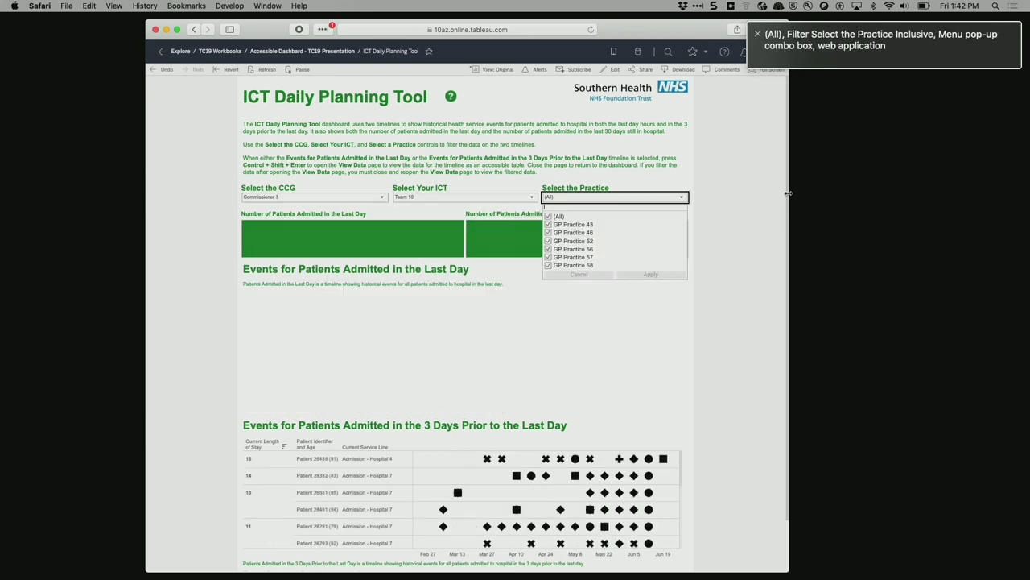
{"action": "key", "text": "Down"}
{"action": "key", "text": "Down"}
{"action": "key", "text": "Down"}
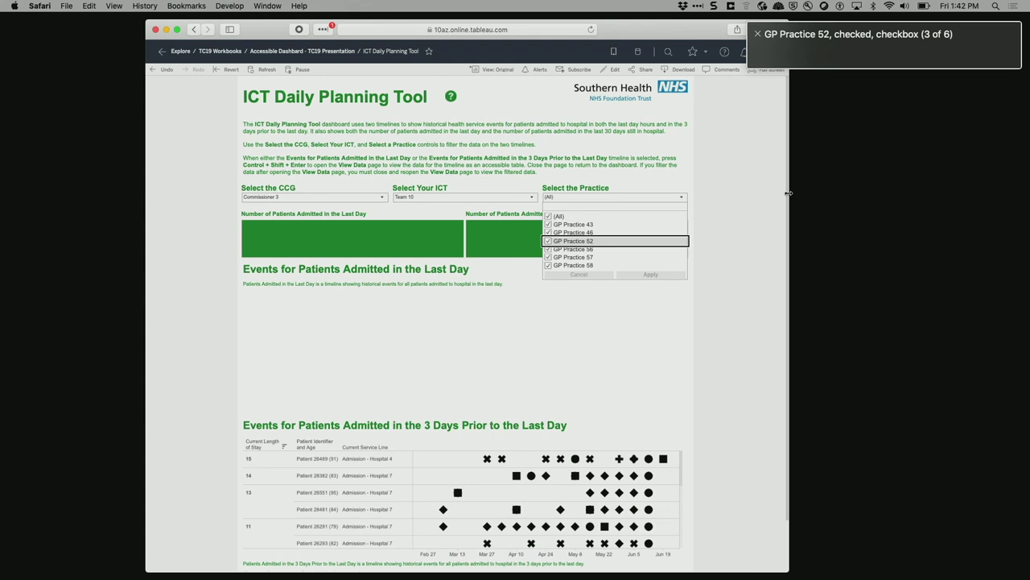
{"action": "key", "text": "Up"}
{"action": "key", "text": "Up"}
{"action": "key", "text": "space"}
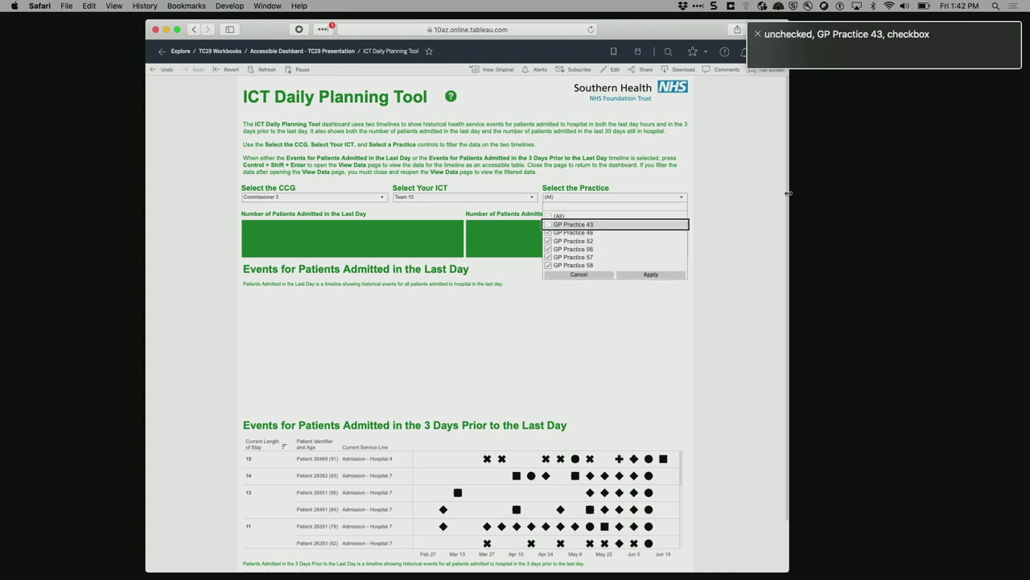
{"action": "key", "text": "Tab"}
{"action": "key", "text": "space"}
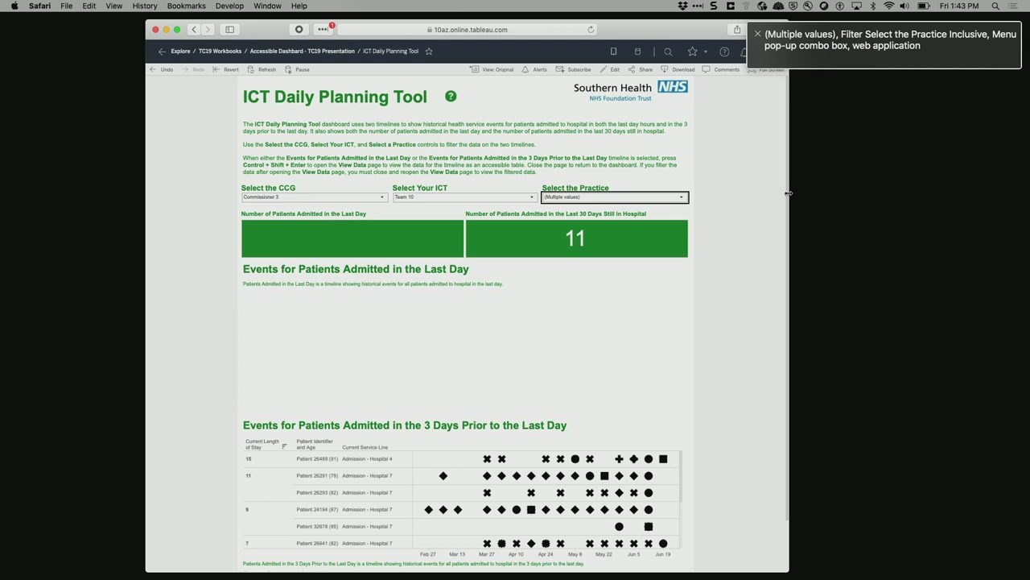
{"action": "key", "text": "Tab"}
{"action": "key", "text": "Tab"}
{"action": "key", "text": "Tab"}
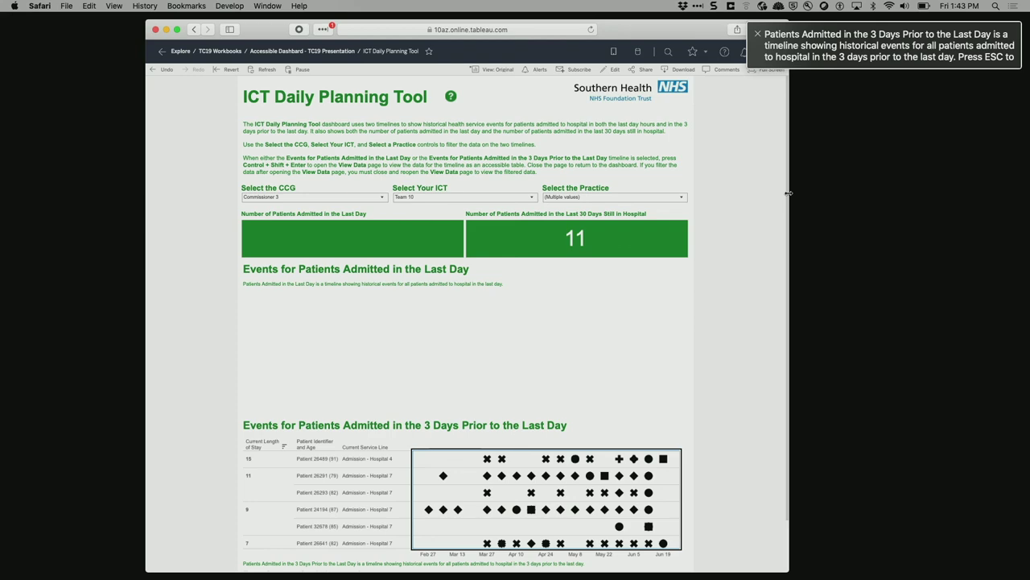
Open the 3 Days Prior to the Last Day timeline's data as a View Data table
{"action": "key", "text": "ctrl+shift+Return"}
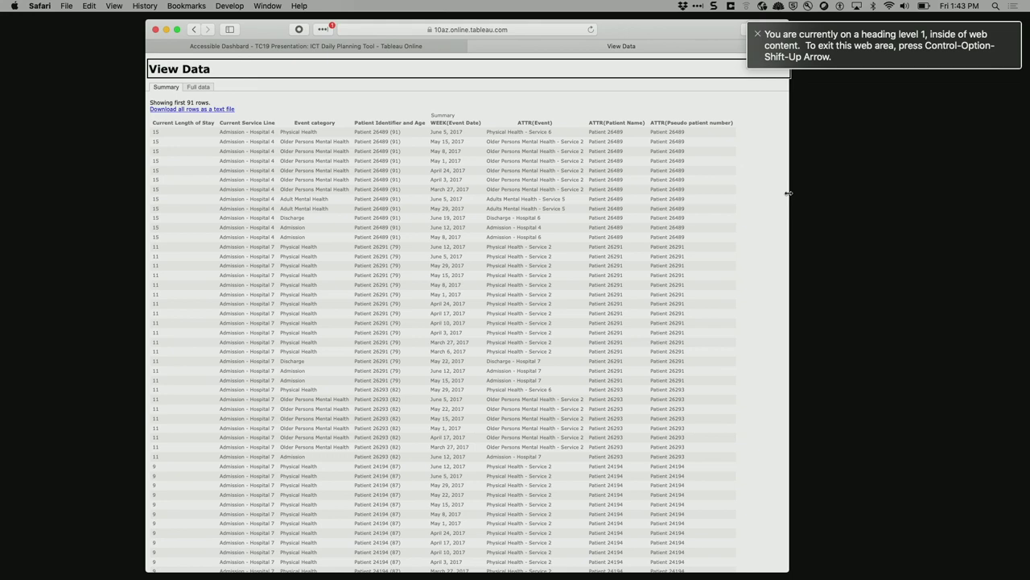
Read the Summary table's first cells, Current Service Line column and rows 3–4, then close View Data
{"action": "key", "text": "ctrl+alt+t"}
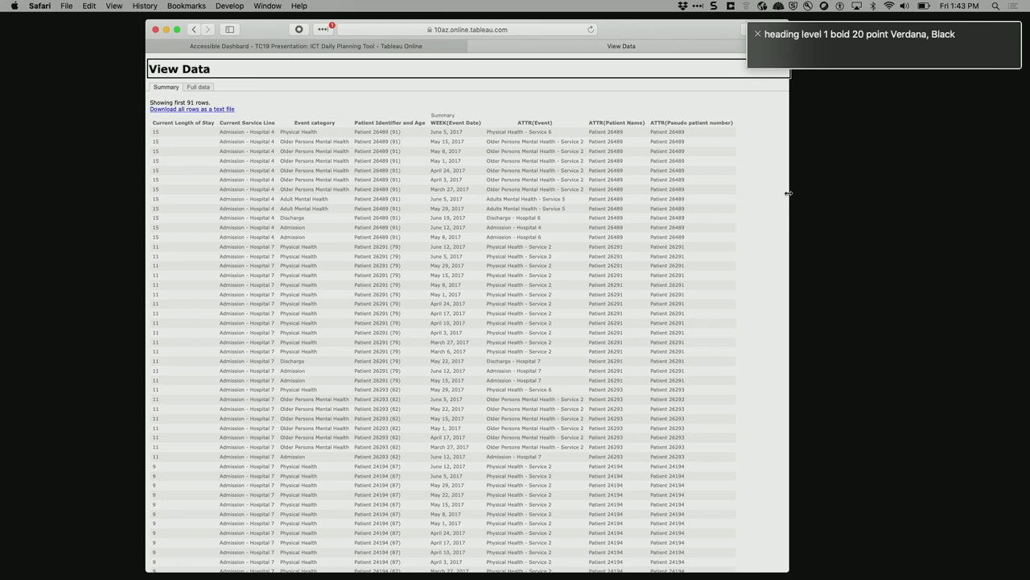
{"action": "key", "text": "ctrl+alt+super+t"}
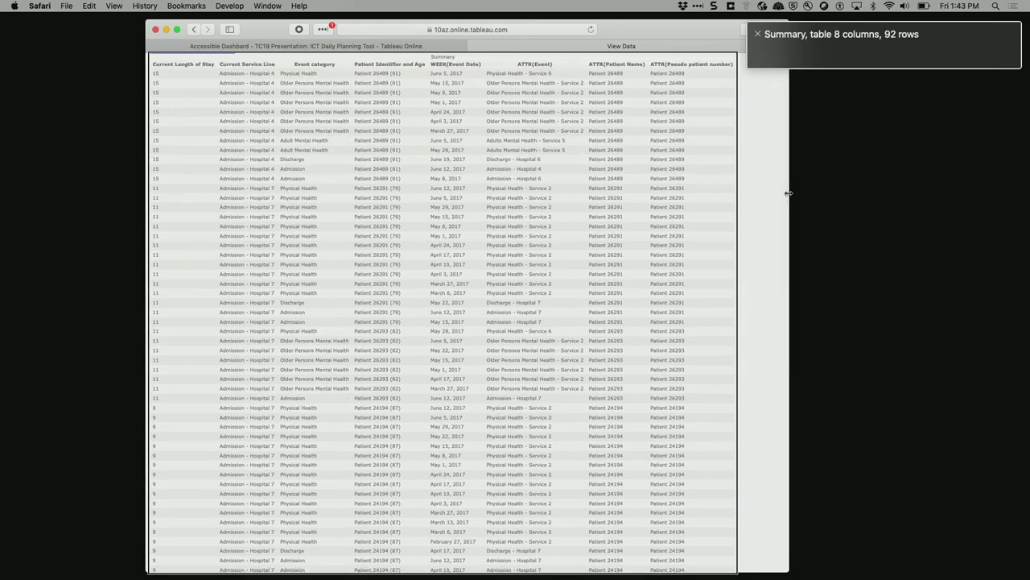
{"action": "key", "text": "ctrl+alt+shift+Down"}
{"action": "key", "text": "ctrl+alt+Right"}
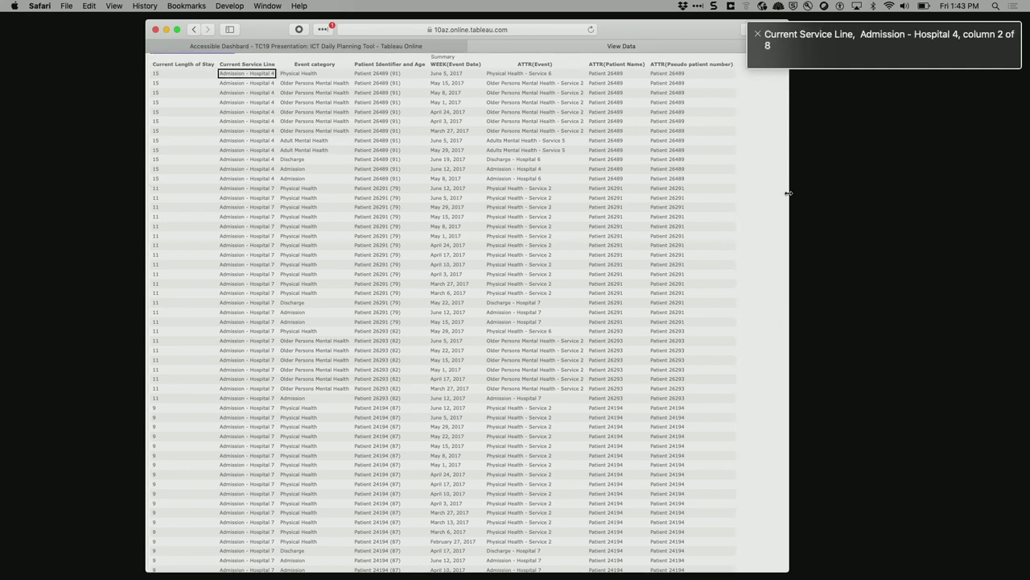
{"action": "key", "text": "ctrl+alt+Down"}
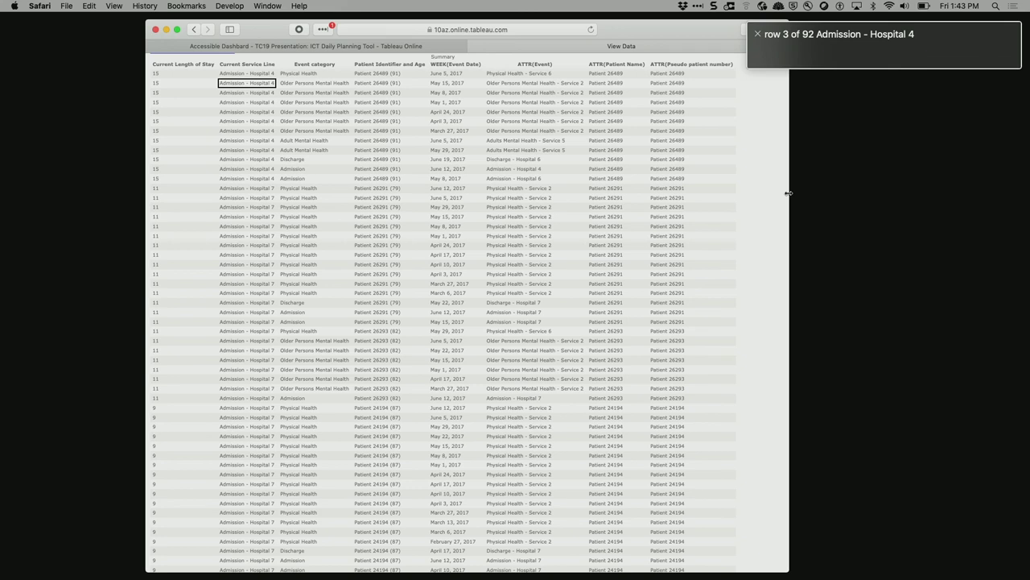
{"action": "key", "text": "ctrl+alt+Down"}
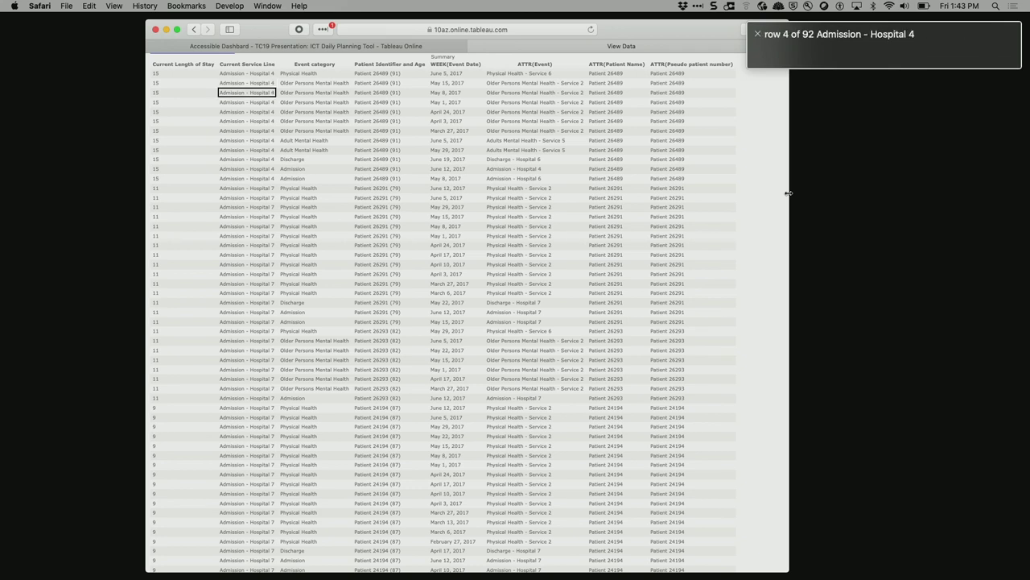
{"action": "key", "text": "ctrl+alt+Up"}
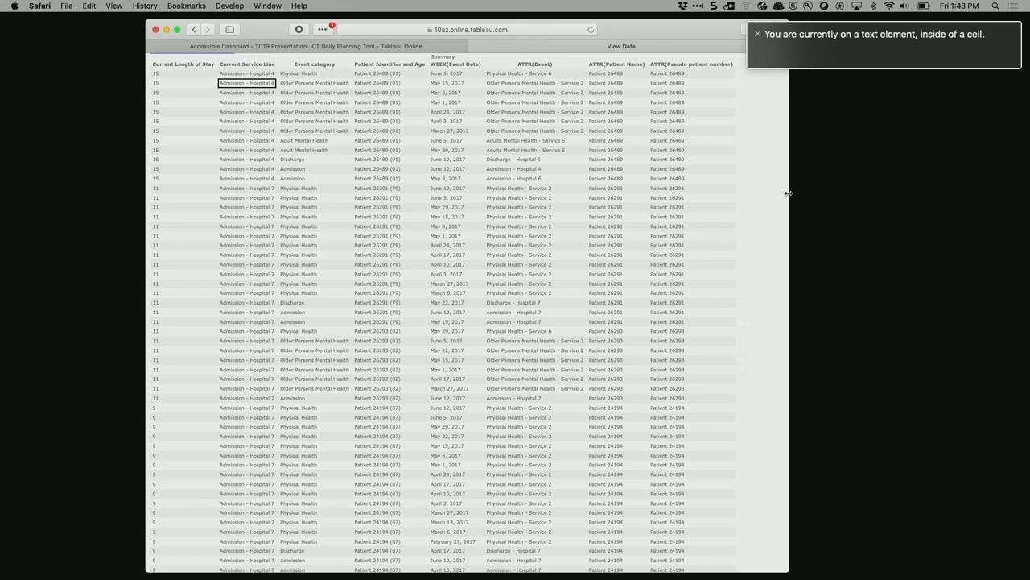
{"action": "key", "text": "Tab"}
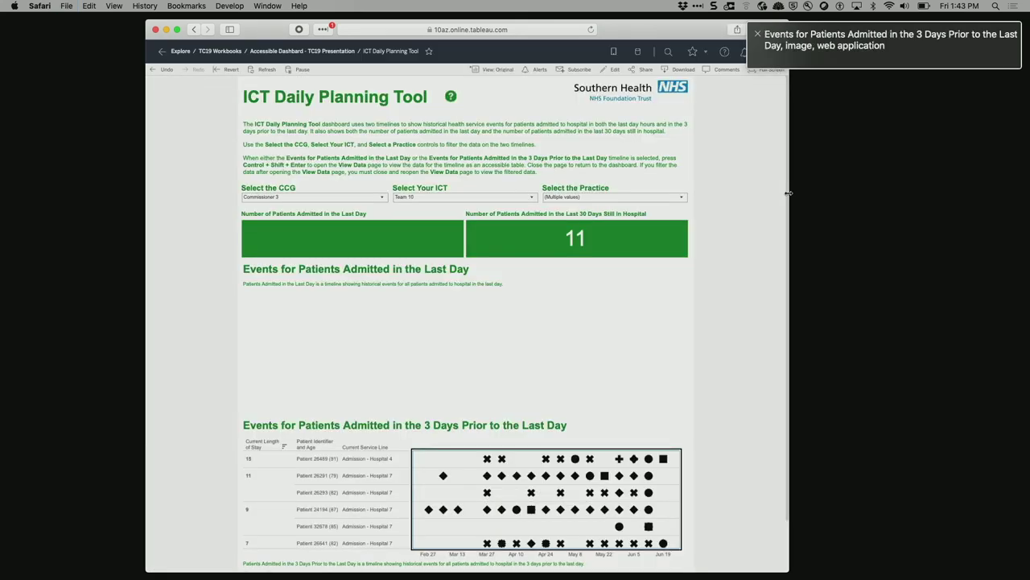
Set the Select Your ICT filter back to (All)
{"action": "key", "text": "shift+Tab"}
{"action": "key", "text": "shift+Tab"}
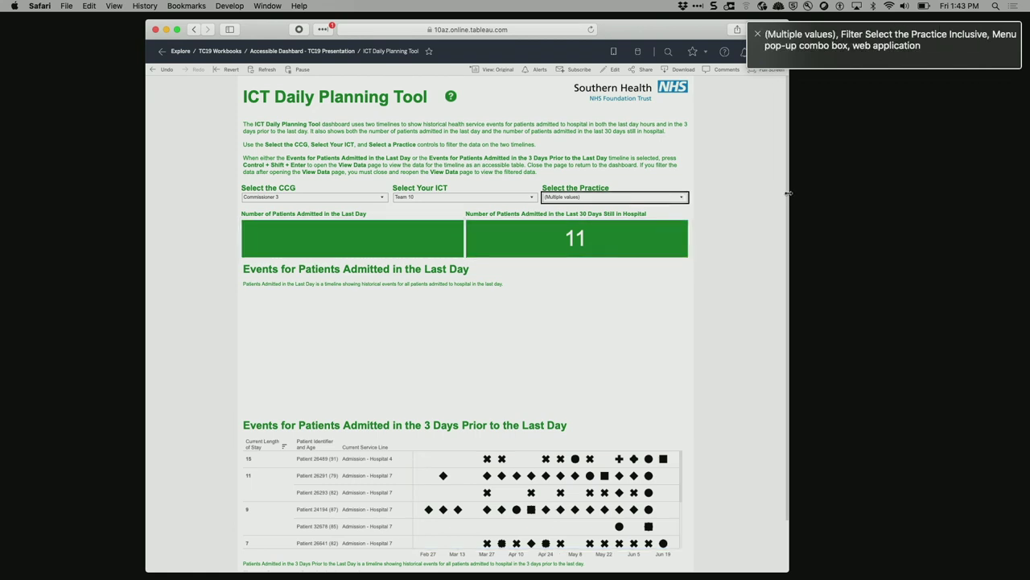
{"action": "key", "text": "shift+Tab"}
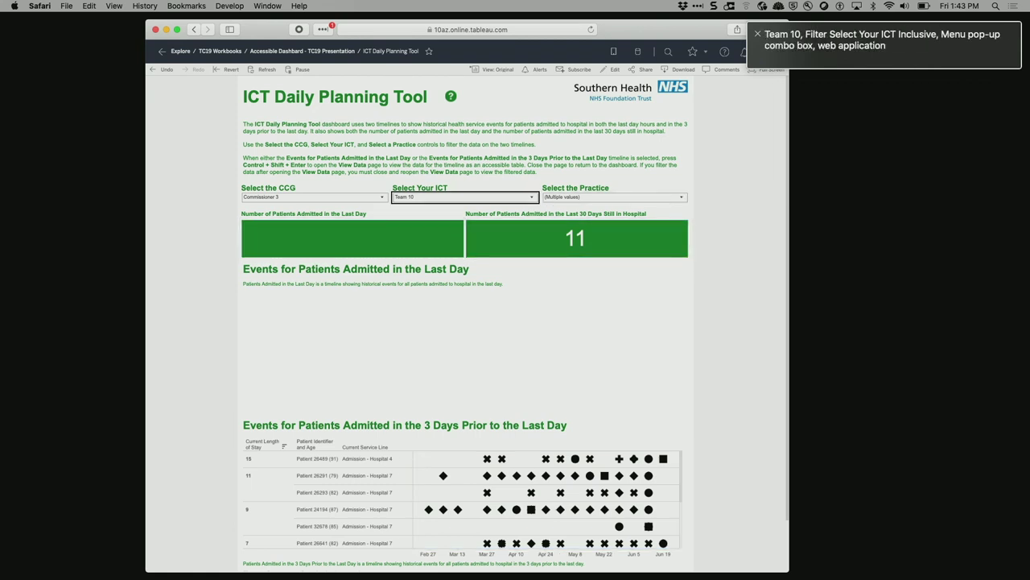
{"action": "key", "text": "space"}
{"action": "key", "text": "Down"}
{"action": "key", "text": "Up"}
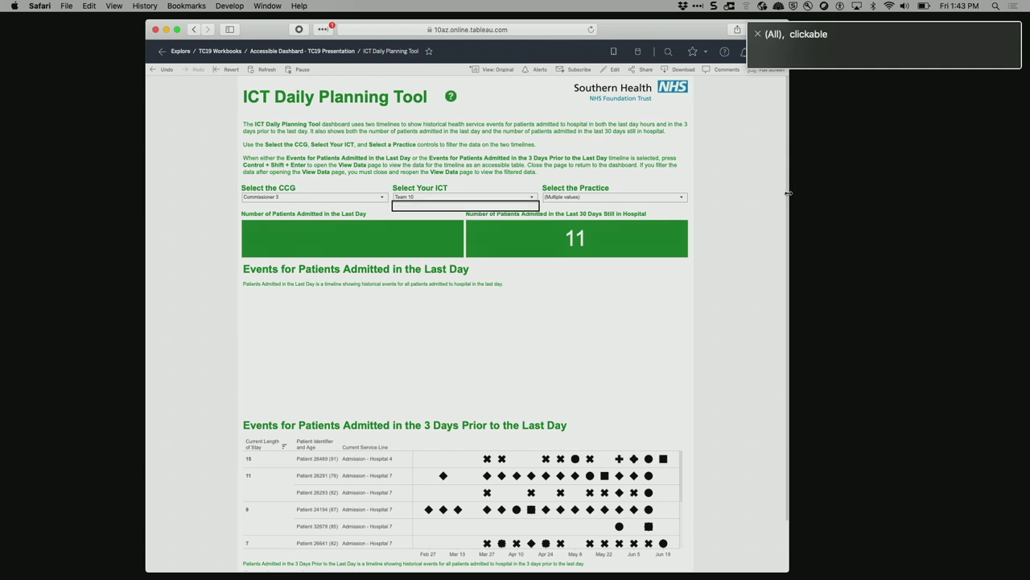
{"action": "key", "text": "Escape"}
Choose Commissioner 2 in the Select the CCG filter
{"action": "key", "text": "shift+Tab"}
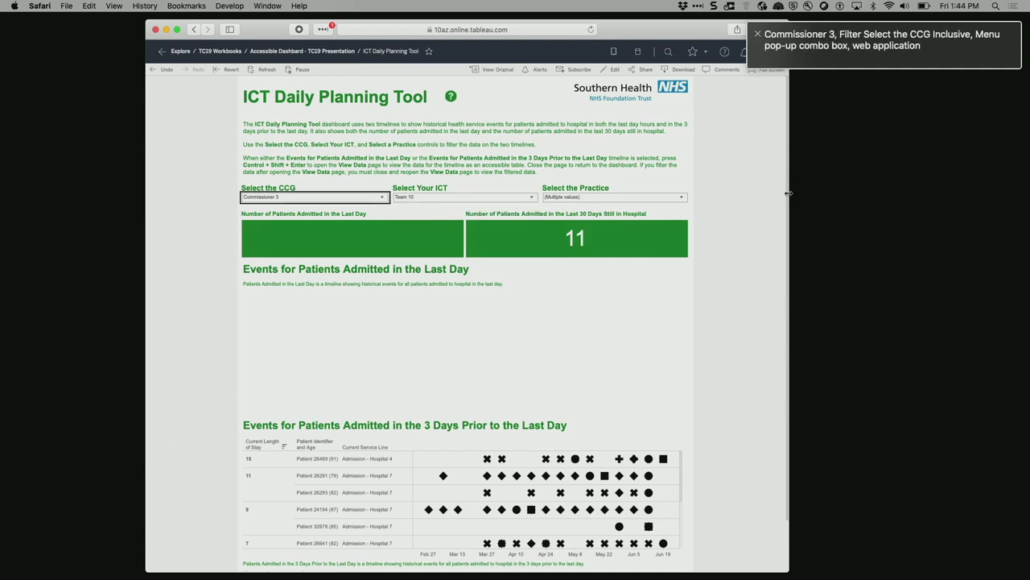
{"action": "key", "text": "space"}
{"action": "key", "text": "Down"}
{"action": "key", "text": "Escape"}
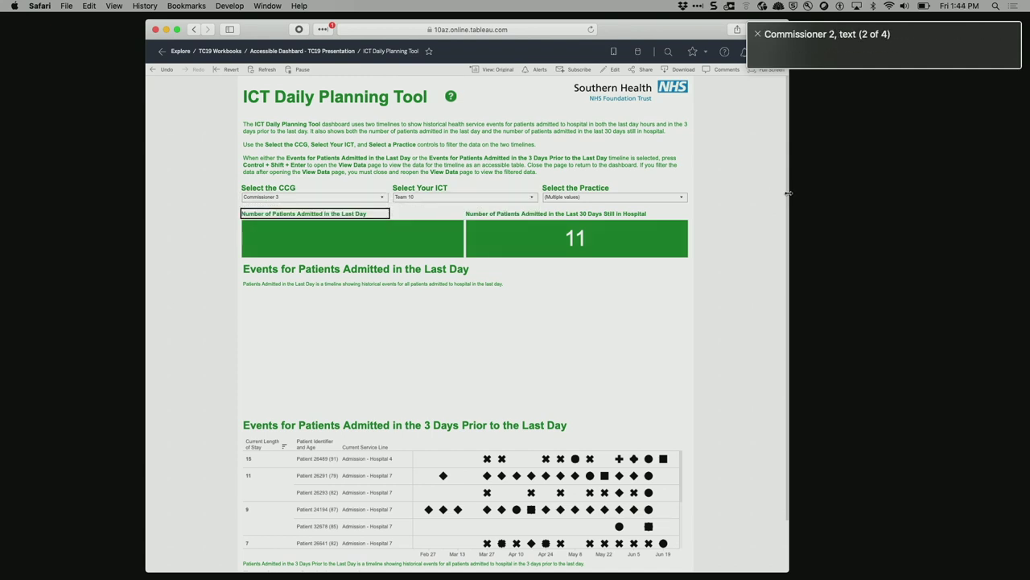
{"action": "key", "text": "Tab"}
{"action": "key", "text": "Tab"}
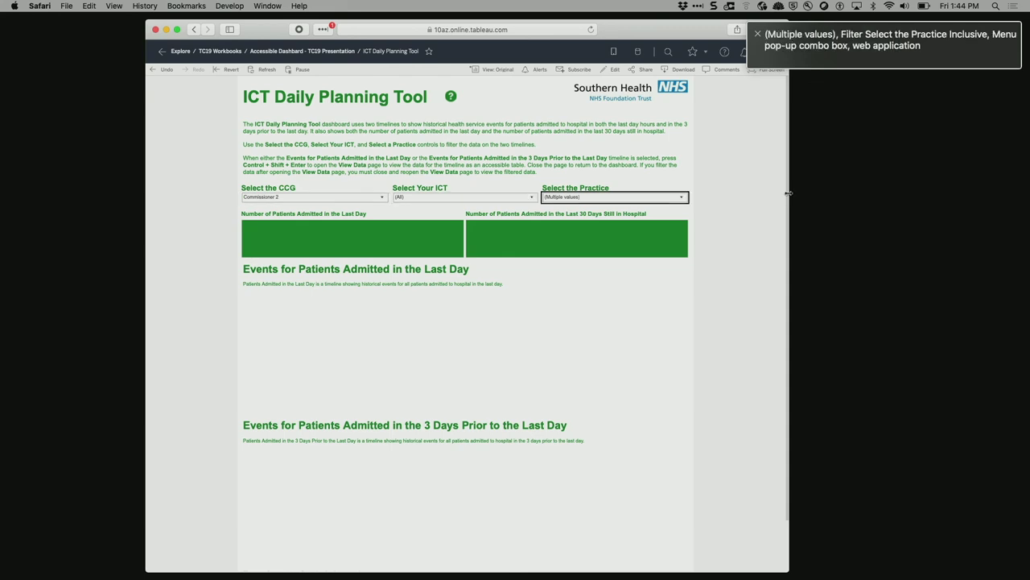
Check (All) in Select the Practice and apply, showing 6 admitted and 82 still hospitalised
{"action": "key", "text": "space"}
{"action": "key", "text": "Down"}
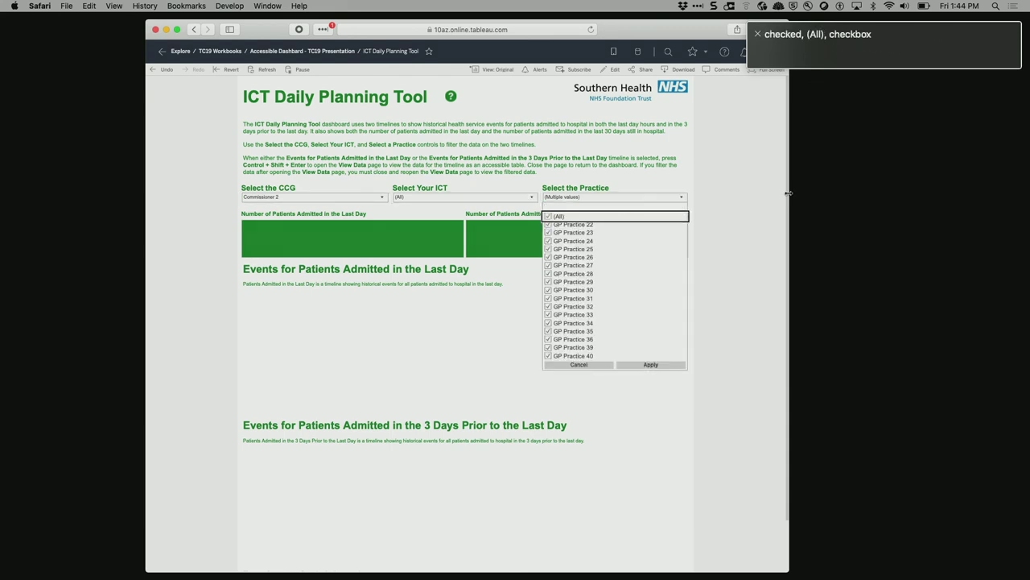
{"action": "key", "text": "Tab"}
{"action": "key", "text": "Tab"}
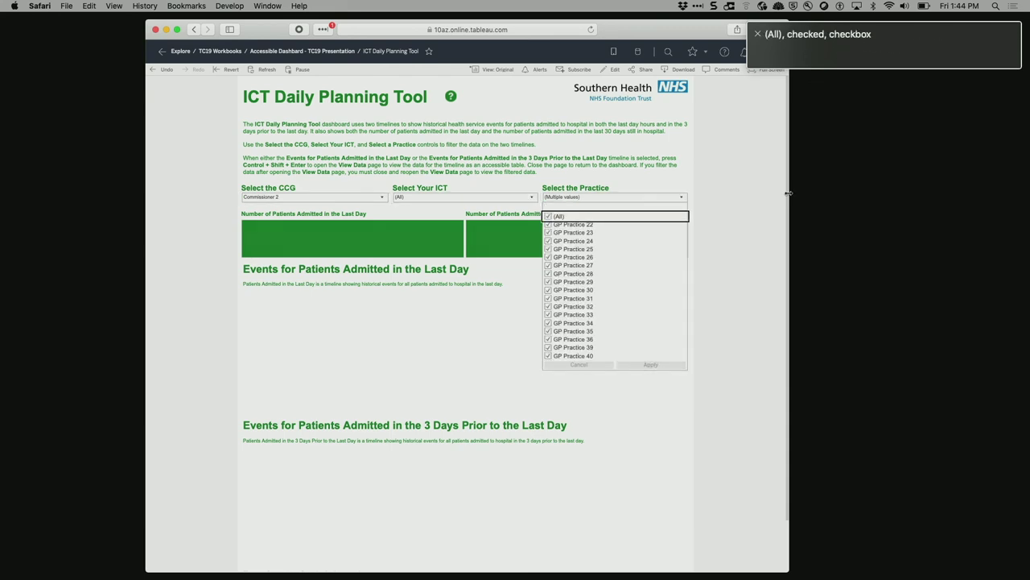
{"action": "key", "text": "Return"}
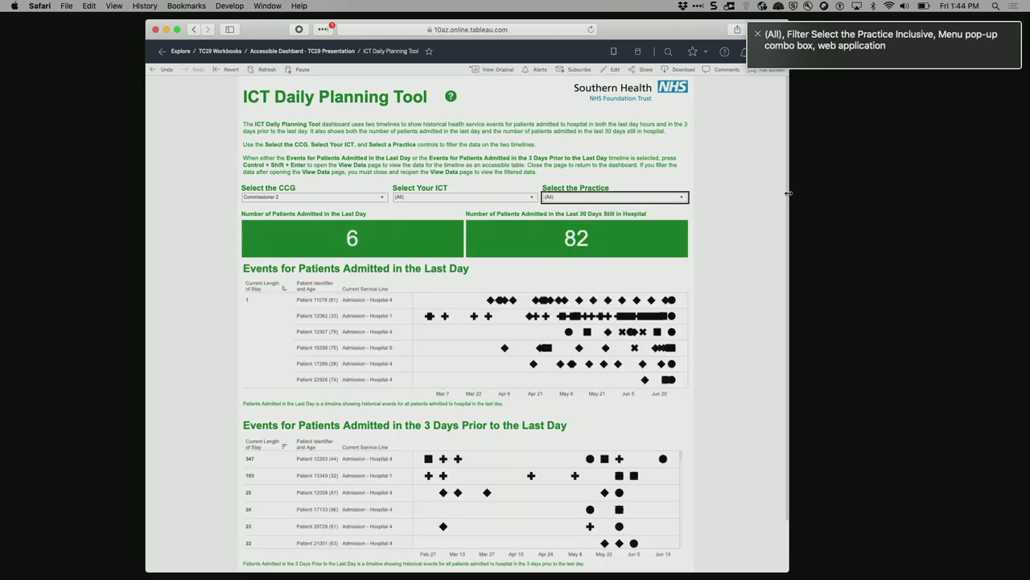